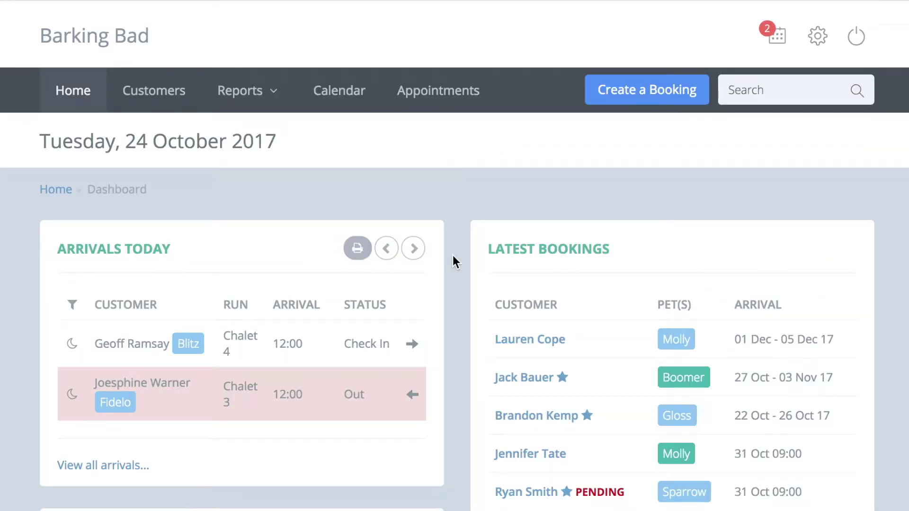
Go to Account Settings from the gear menu at the top right
left_click(817, 35)
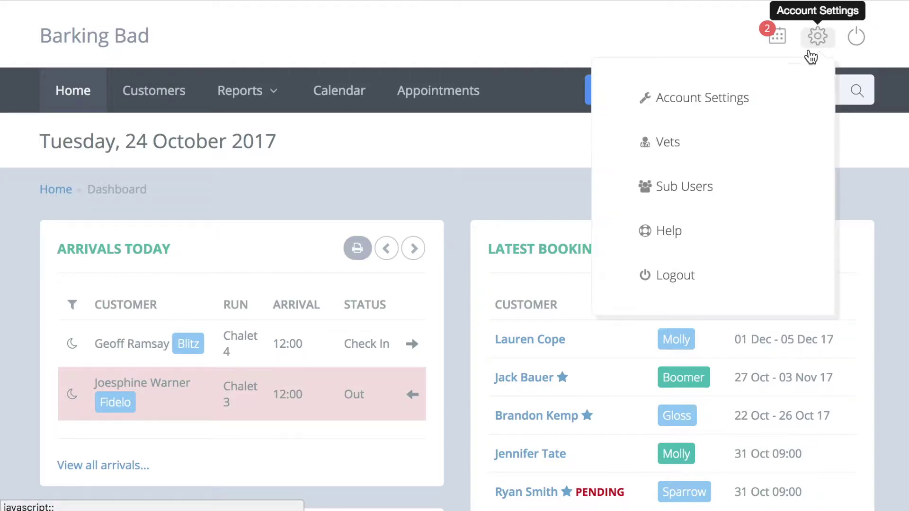
left_click(769, 98)
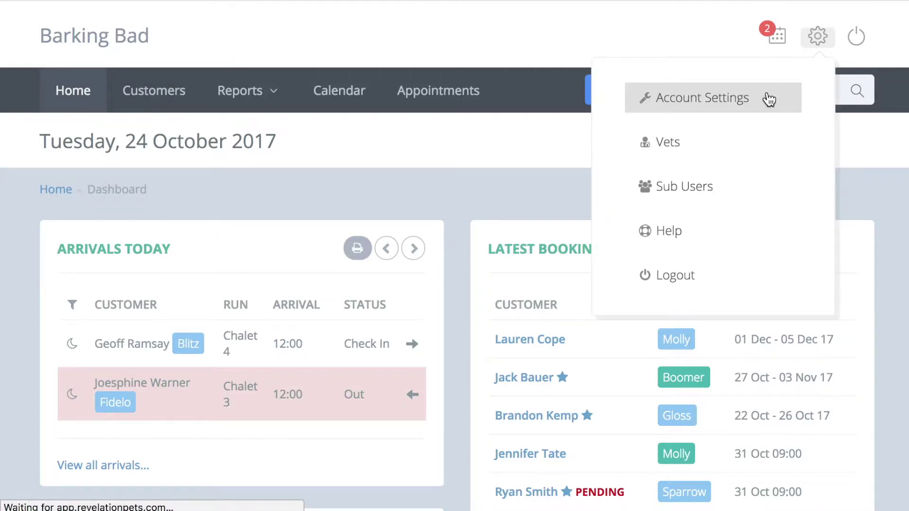
scroll(182, 213, "down", 5)
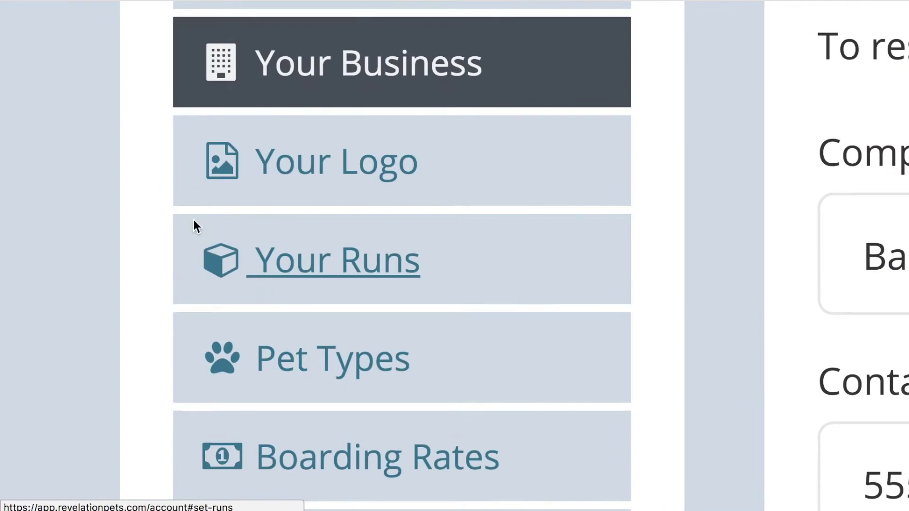
Customise run names so Room 1's run type is Daycare Run for dogs
left_click(261, 252)
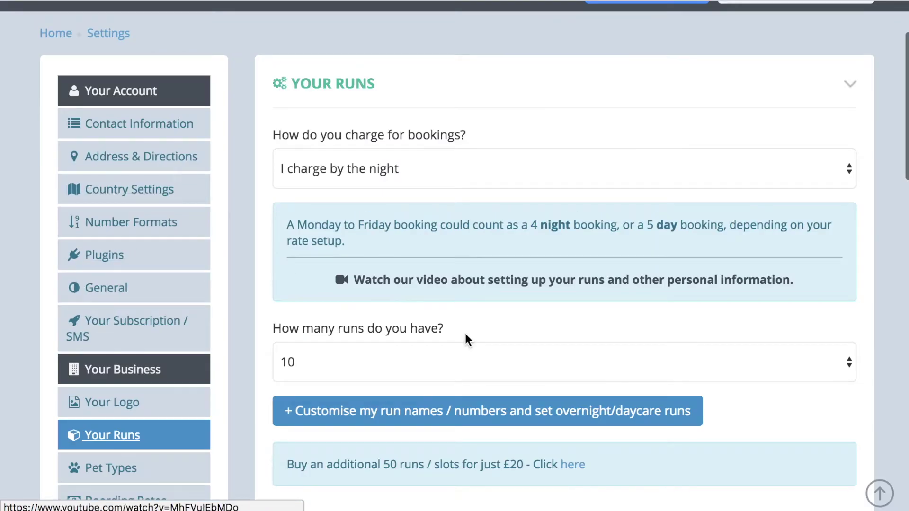
scroll(465, 333, "down", 2)
left_click(493, 266)
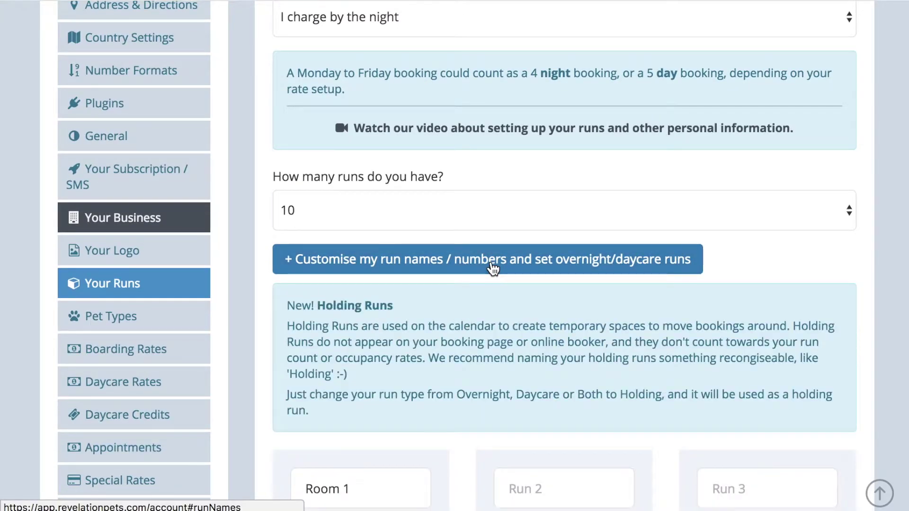
scroll(492, 266, "down", 5)
scroll(493, 267, "down", 2)
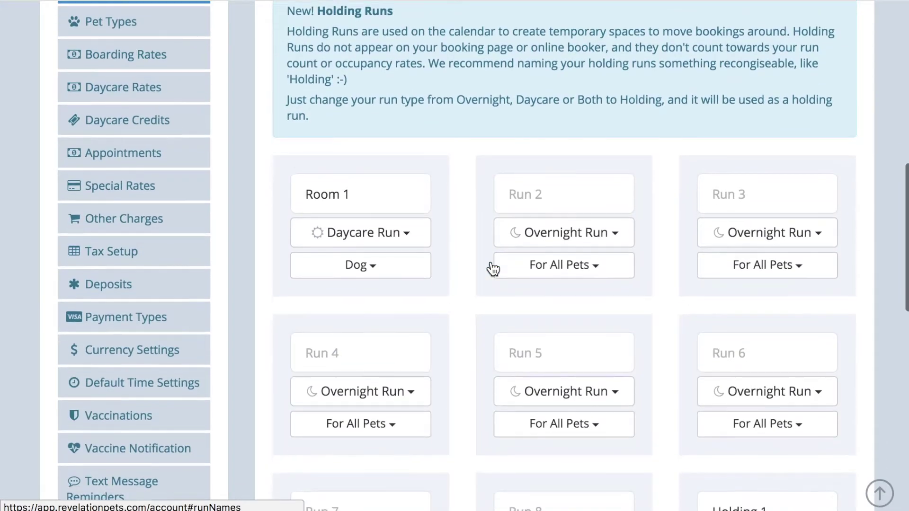
left_click(410, 231)
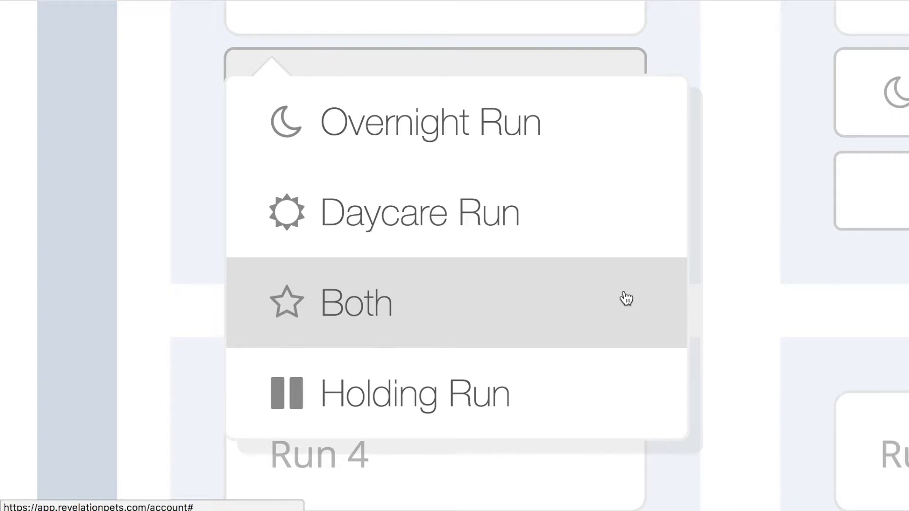
left_click(623, 224)
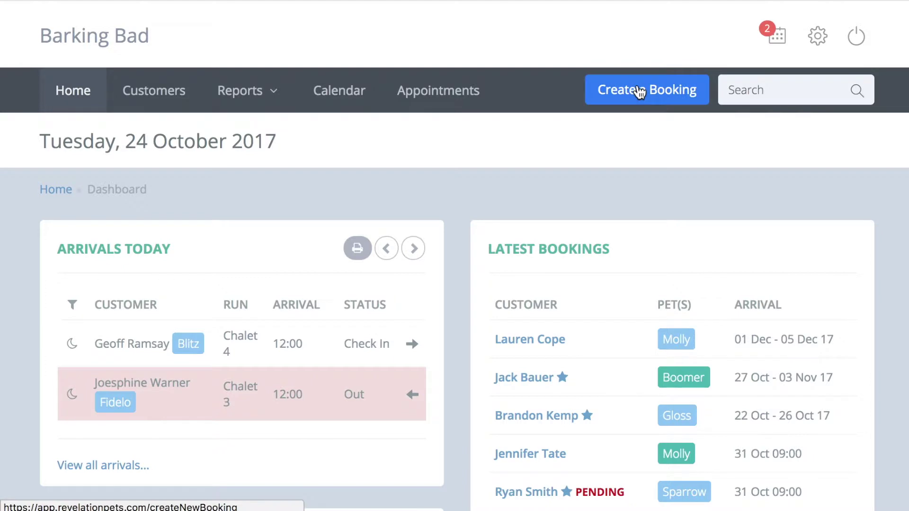
Start a new booking from the Create a Booking button
left_click(645, 89)
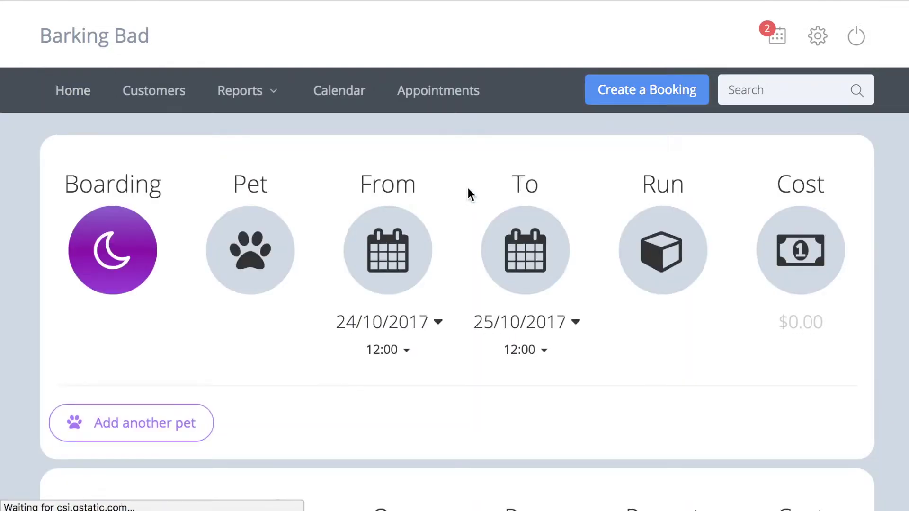
scroll(467, 188, "down", 4)
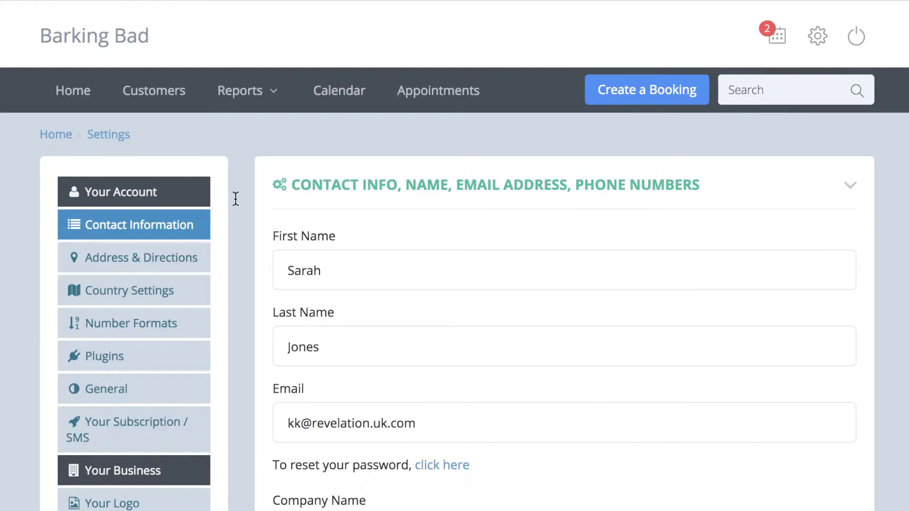
scroll(235, 199, "down", 10)
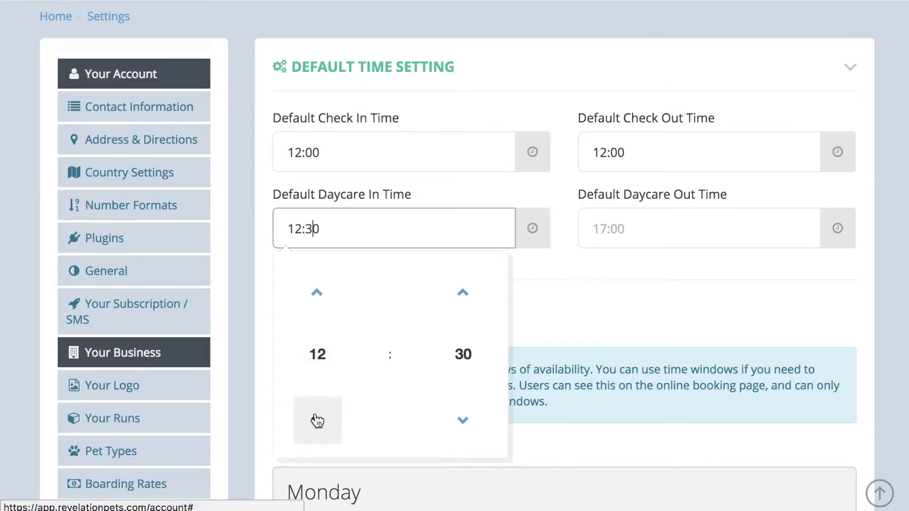
Set default daycare in time to 10:30 and out time to 19:00
left_click(317, 420)
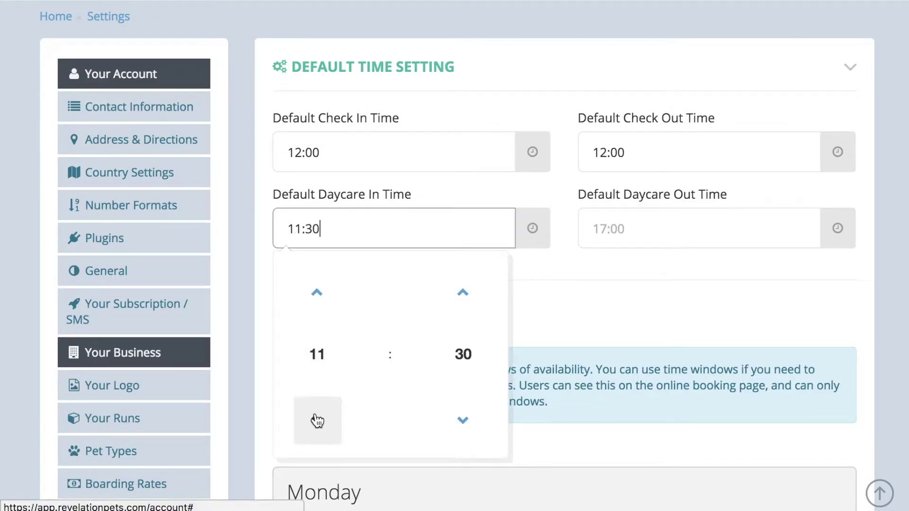
left_click(609, 228)
left_click(622, 293)
left_click(622, 292)
left_click(625, 290)
left_click(625, 290)
left_click(625, 290)
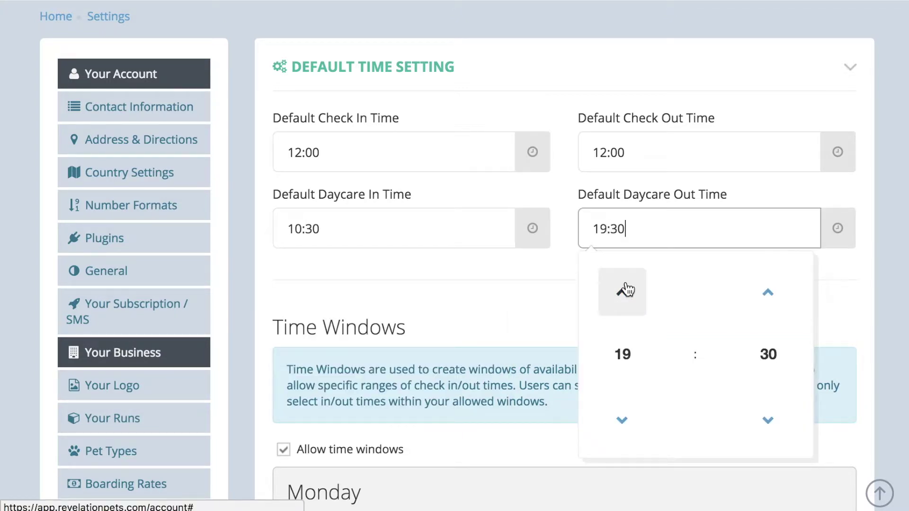
left_click(768, 419)
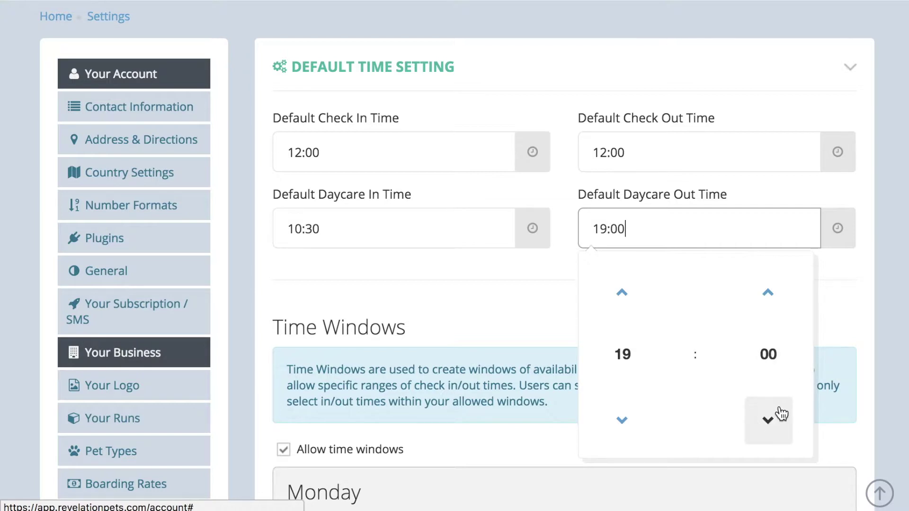
left_click(825, 308)
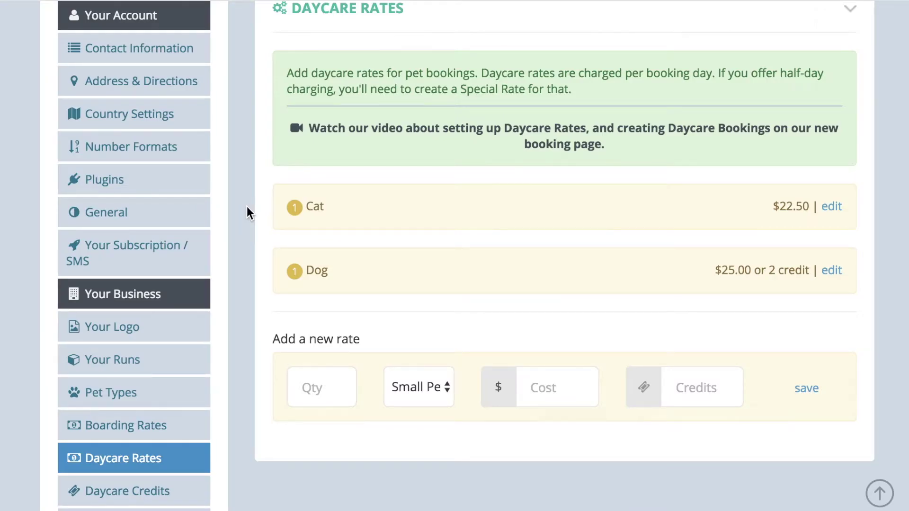
Add a daycare rate of $45 for 2 dogs and save it
left_click(330, 387)
type("2")
left_click(409, 387)
left_click(409, 420)
left_click(544, 387)
type("45")
left_click(806, 389)
Enter quantity 3 and cost 60 for another rate, then start a new booking
left_click(323, 447)
double_click(323, 448)
type("3")
left_click(540, 445)
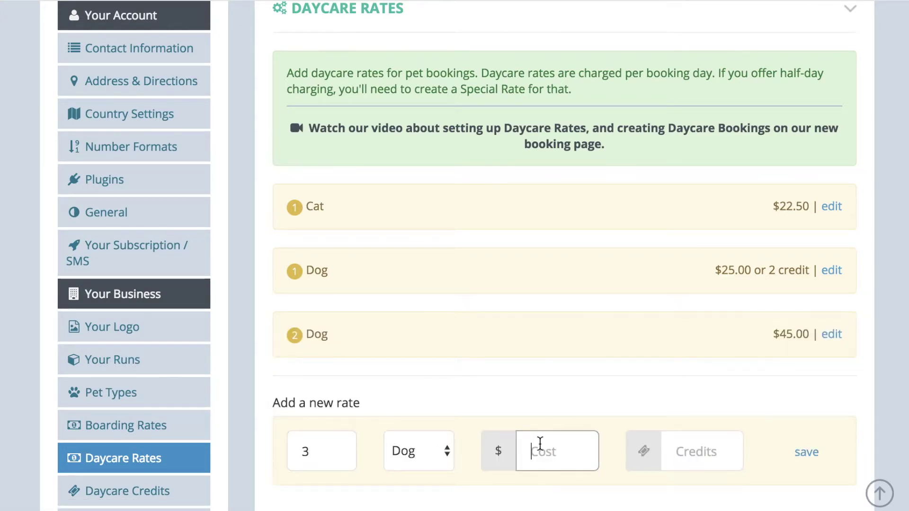
type("60")
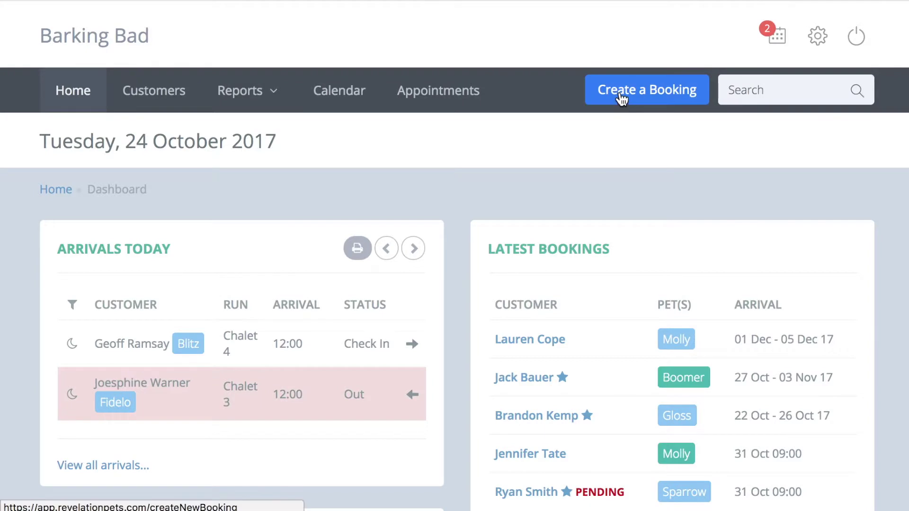
left_click(622, 96)
scroll(299, 226, "down", 5)
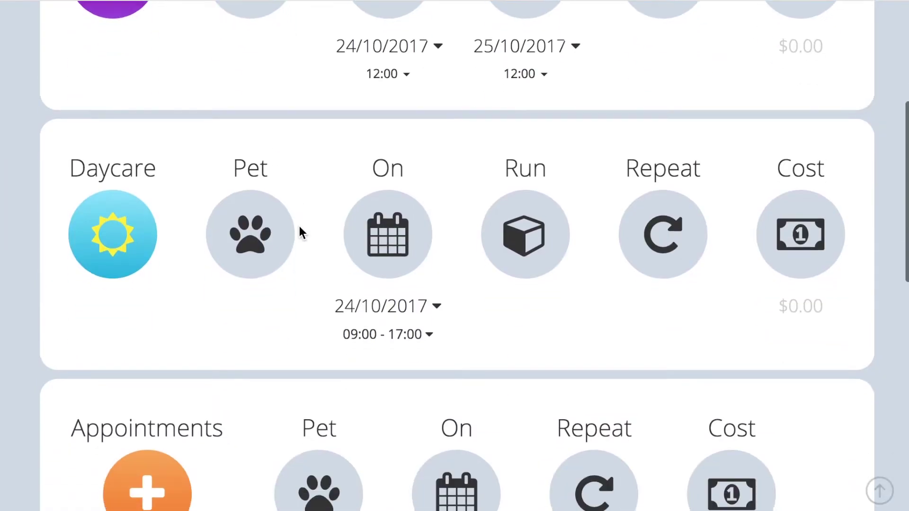
left_click(256, 242)
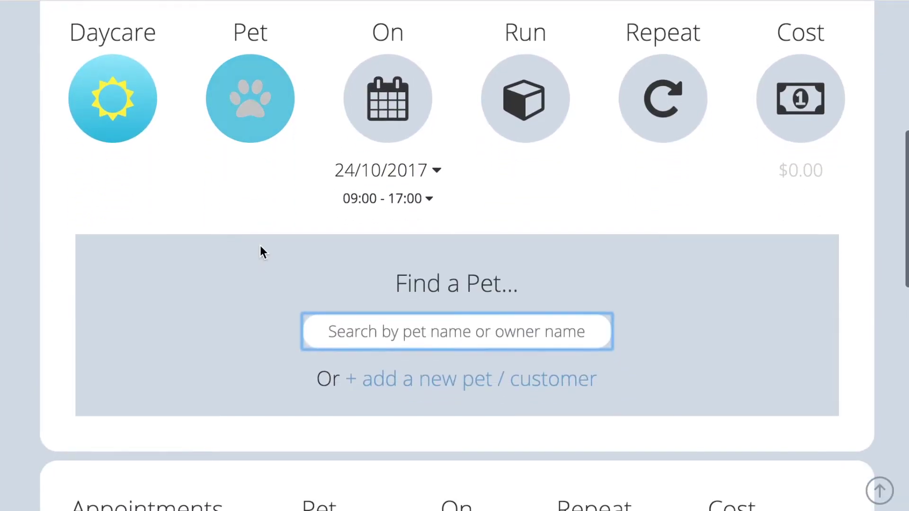
type("tate")
left_click(356, 368)
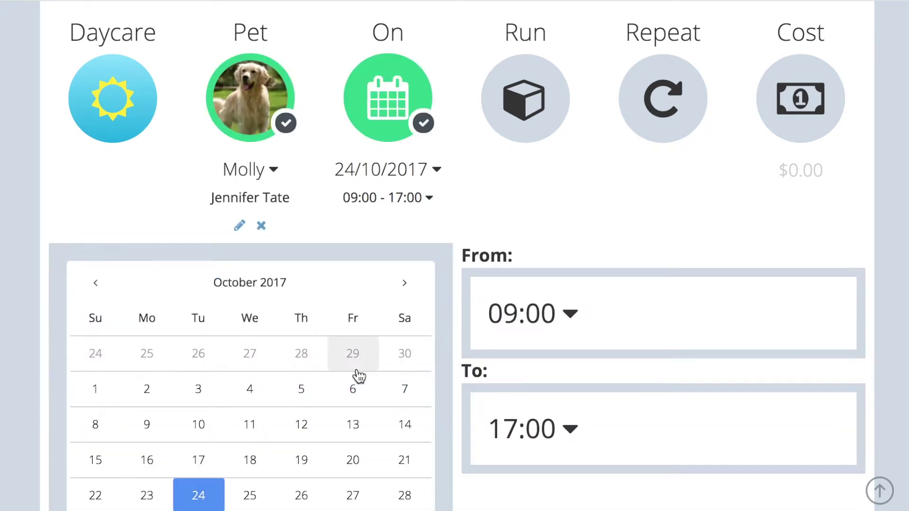
scroll(358, 374, "down", 1)
left_click(298, 430)
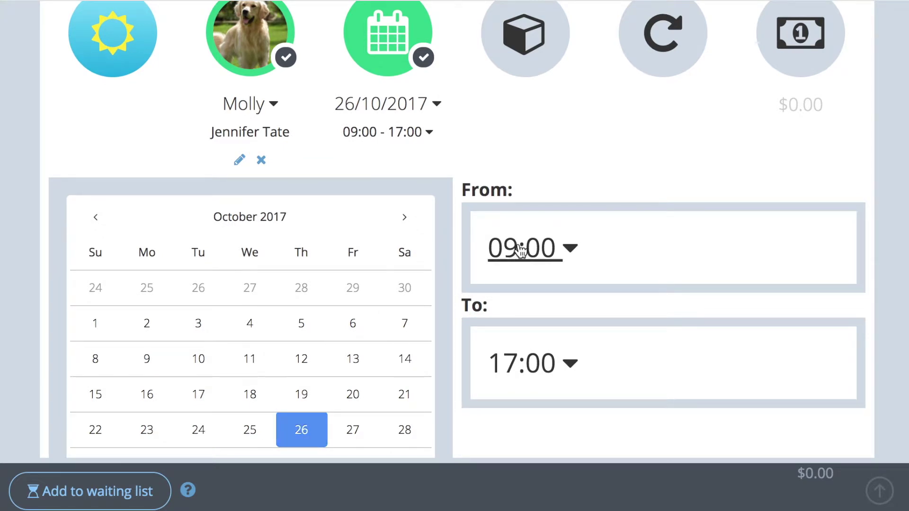
left_click(525, 37)
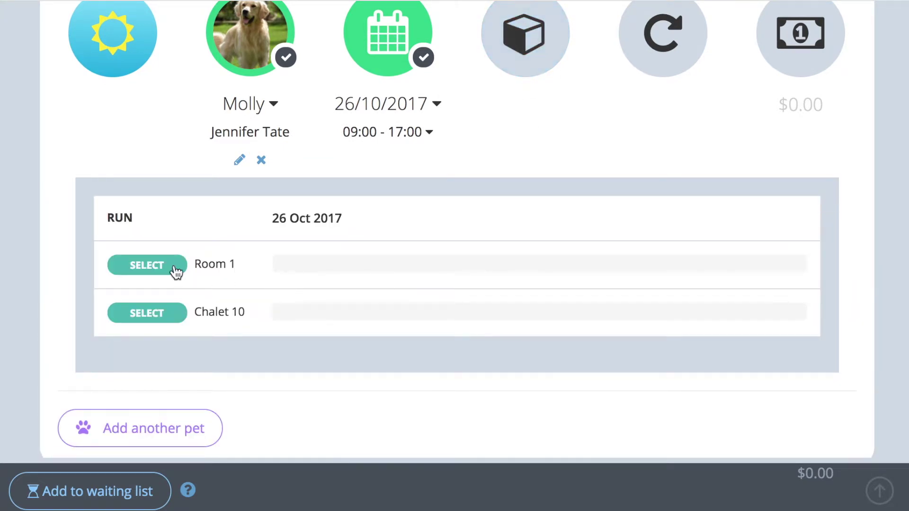
left_click(148, 264)
scroll(521, 245, "up", 2)
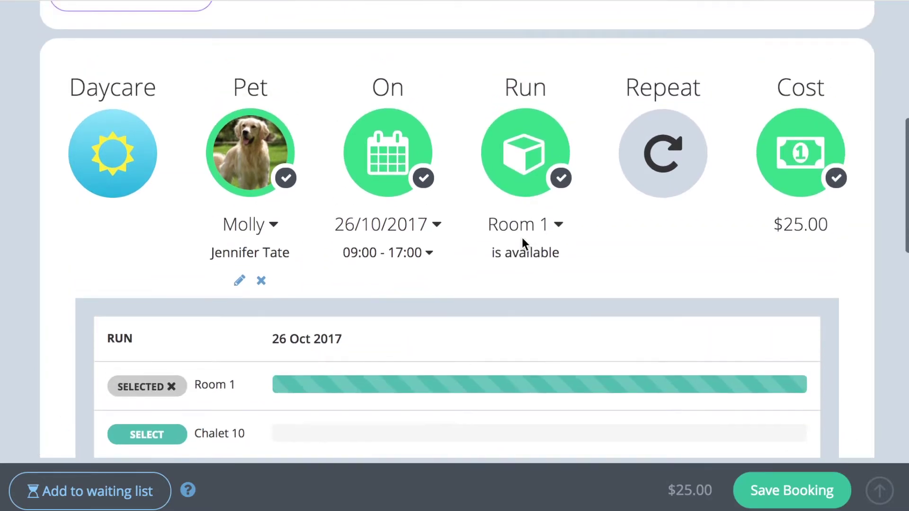
Generate weekly Friday repeats until 04/11/2017
left_click(663, 152)
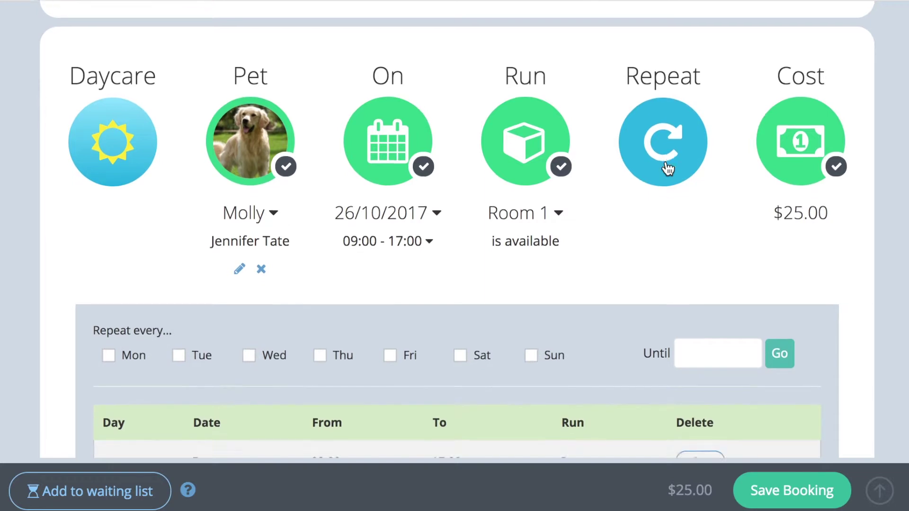
scroll(667, 168, "down", 3)
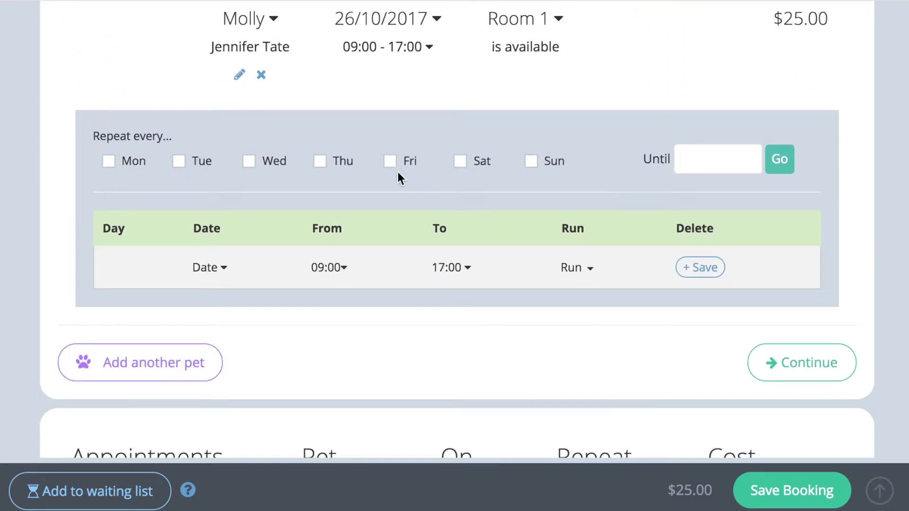
left_click(718, 159)
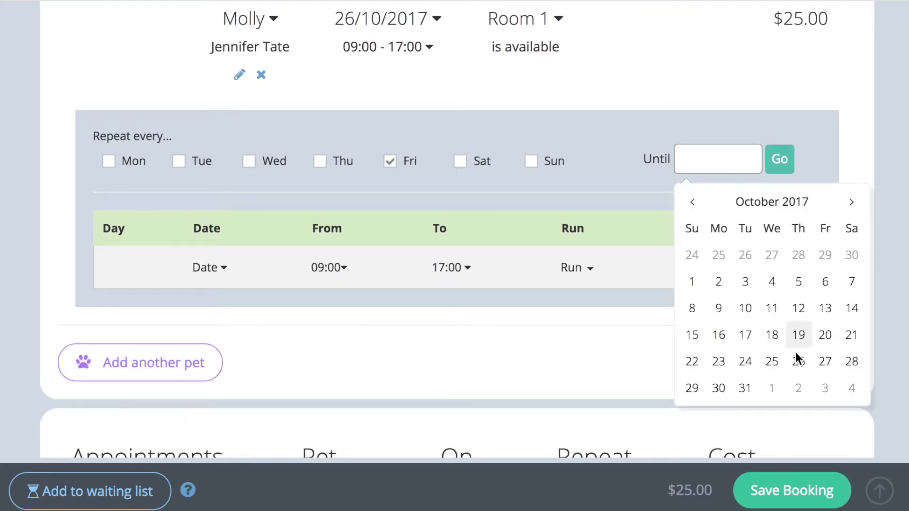
left_click(848, 388)
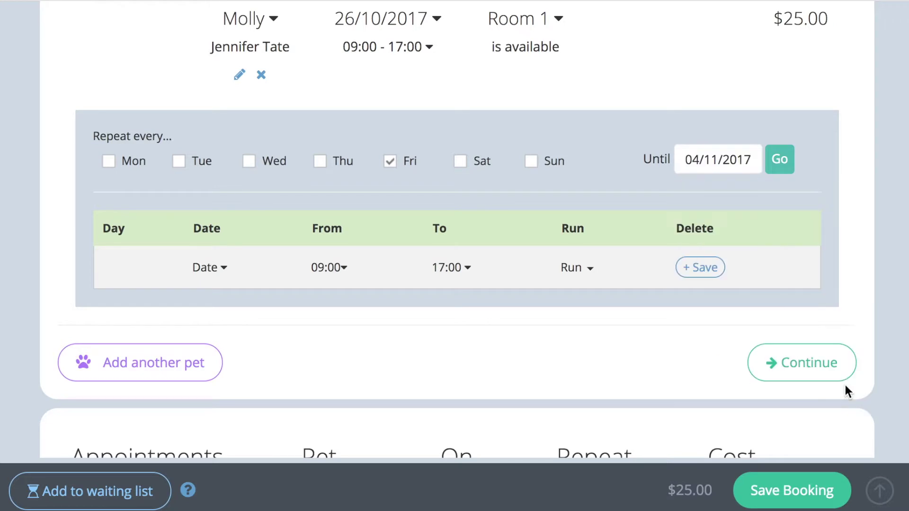
left_click(780, 166)
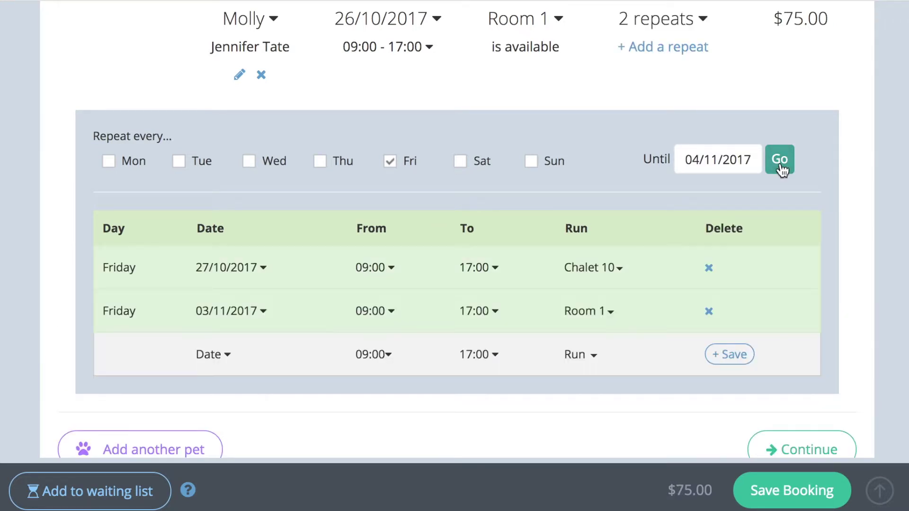
Add and save an extra repeat on Thursday 14/12/2017
left_click(227, 355)
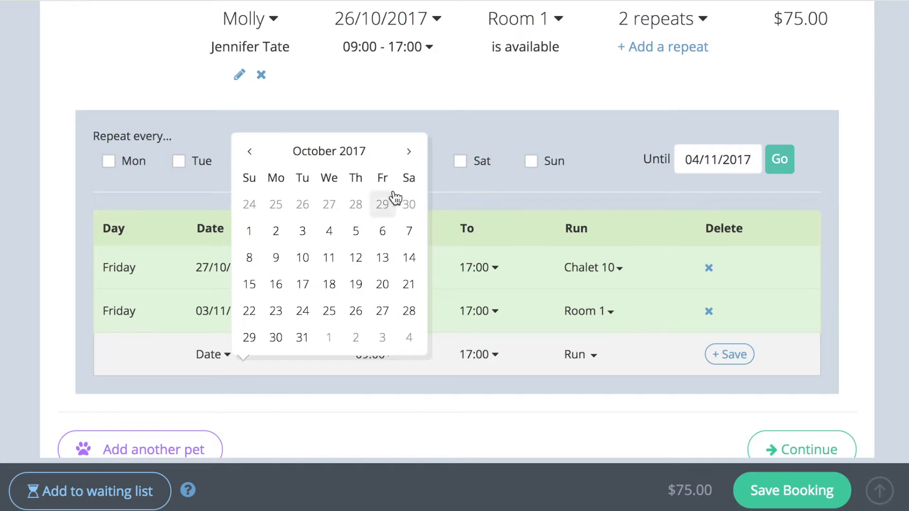
left_click(408, 151)
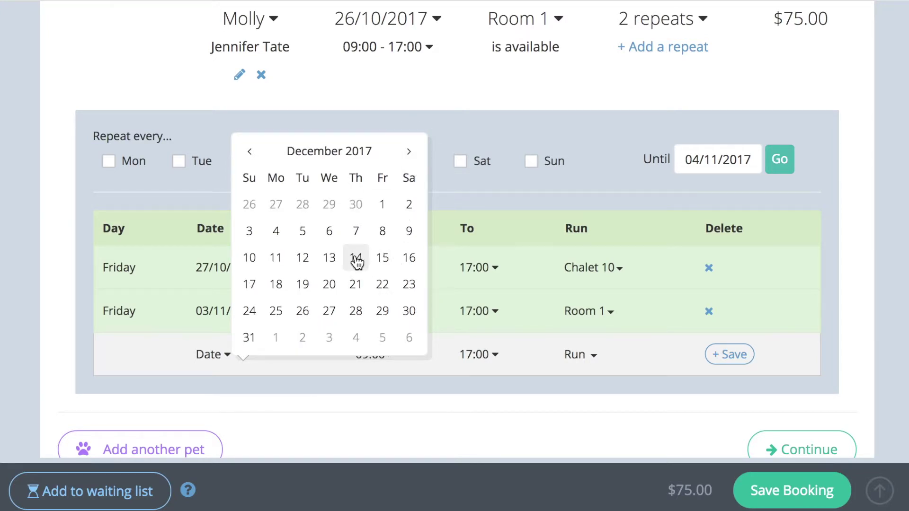
left_click(355, 258)
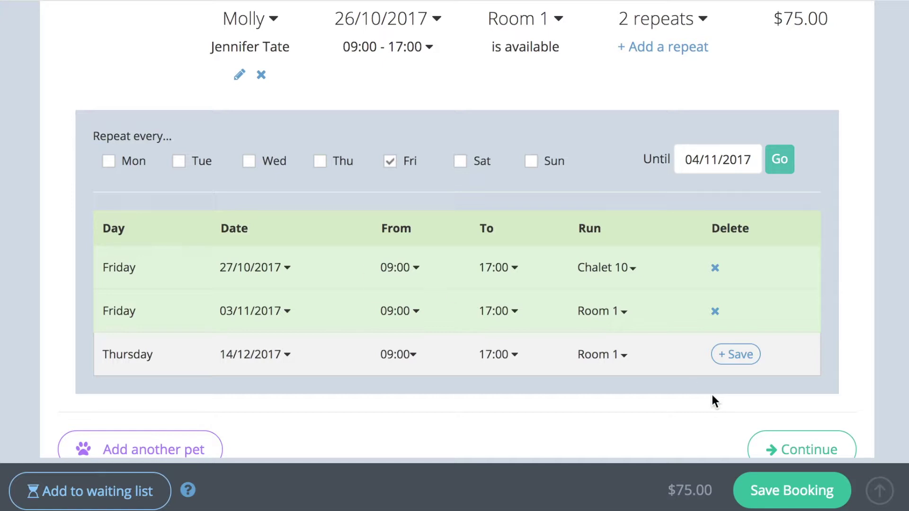
left_click(736, 354)
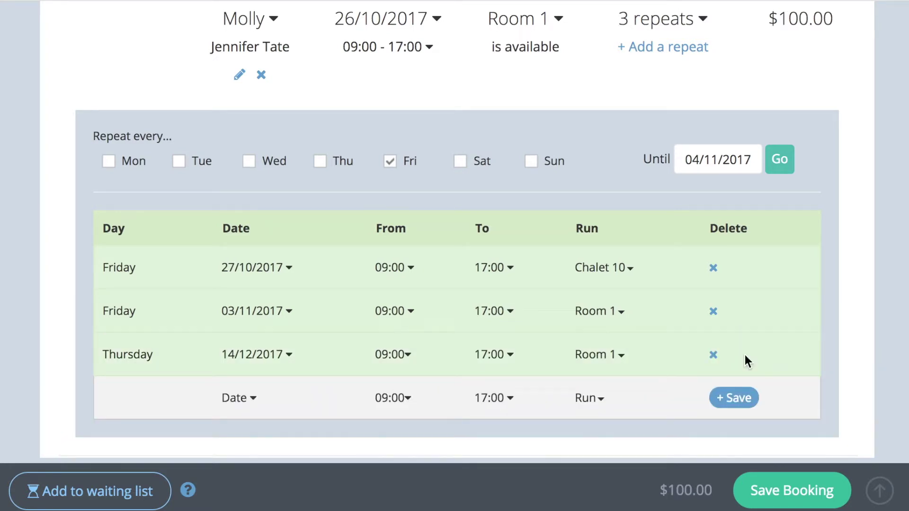
Move the Thursday 14/12/2017 repeat from Room 1 to Chalet 10
left_click(620, 354)
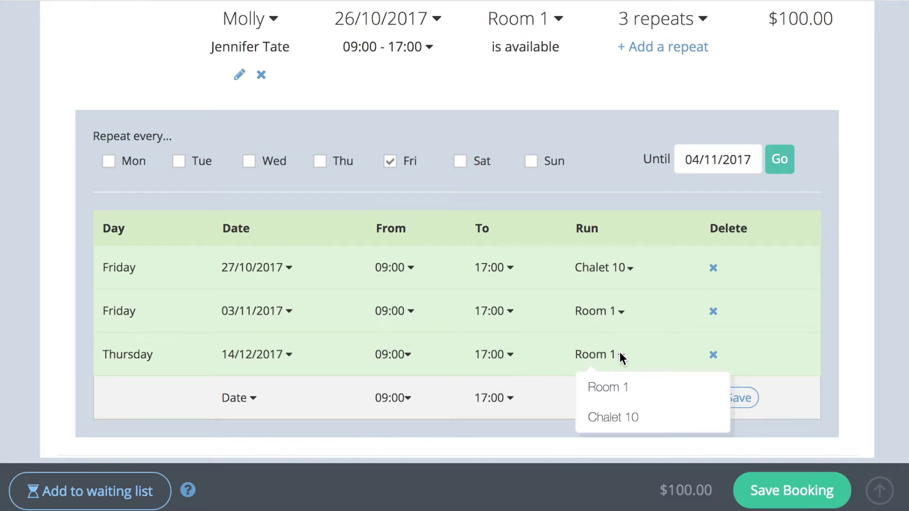
left_click(628, 417)
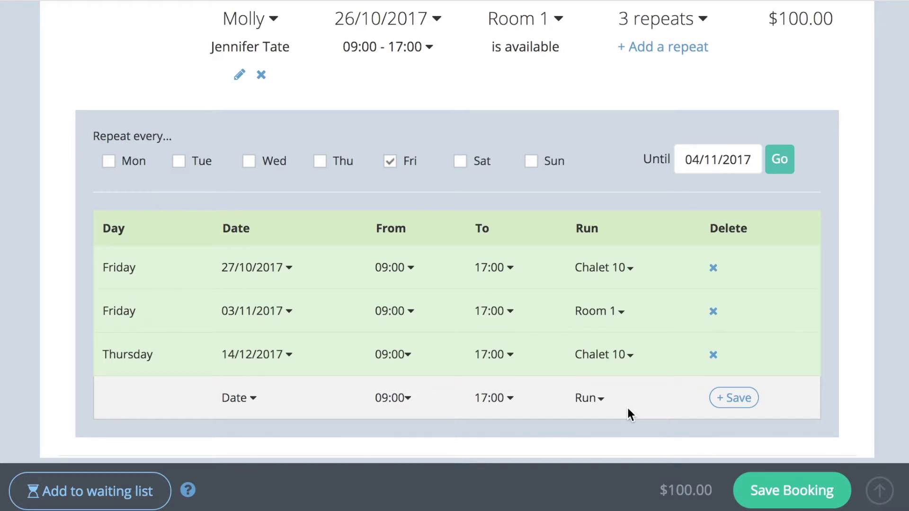
scroll(627, 406, "down", 5)
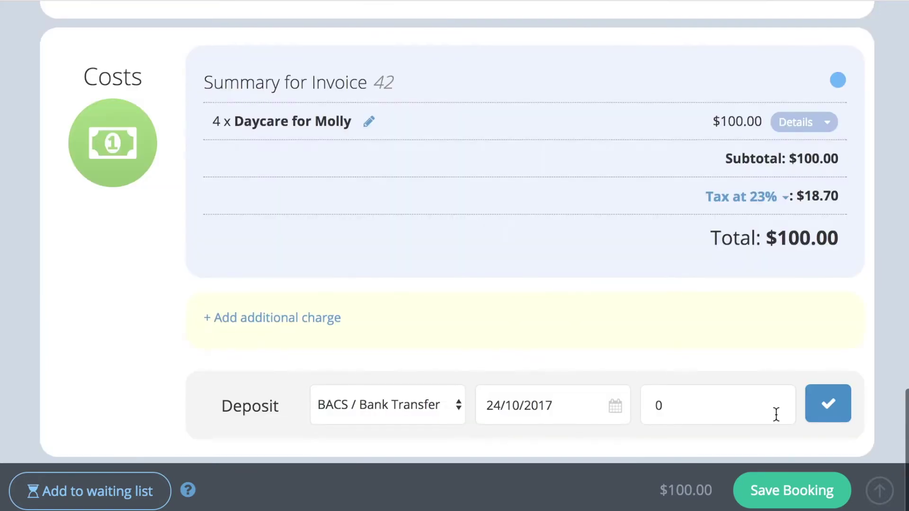
Show the invoice details listing the four daycare lines for Molly
left_click(821, 127)
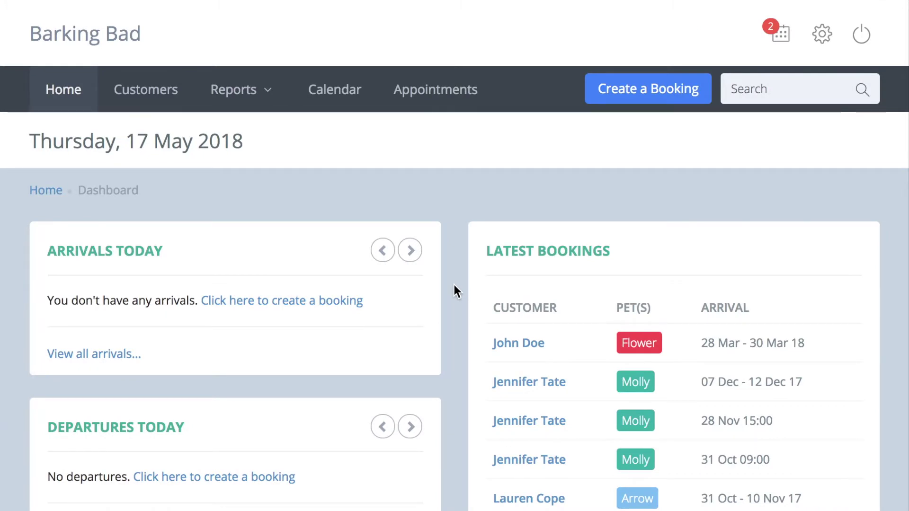
left_click(756, 89)
type("tate")
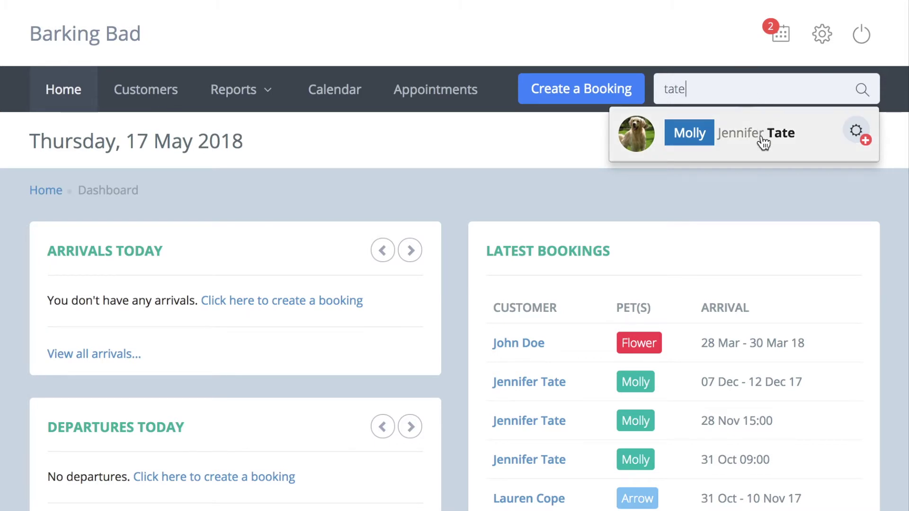
left_click(859, 132)
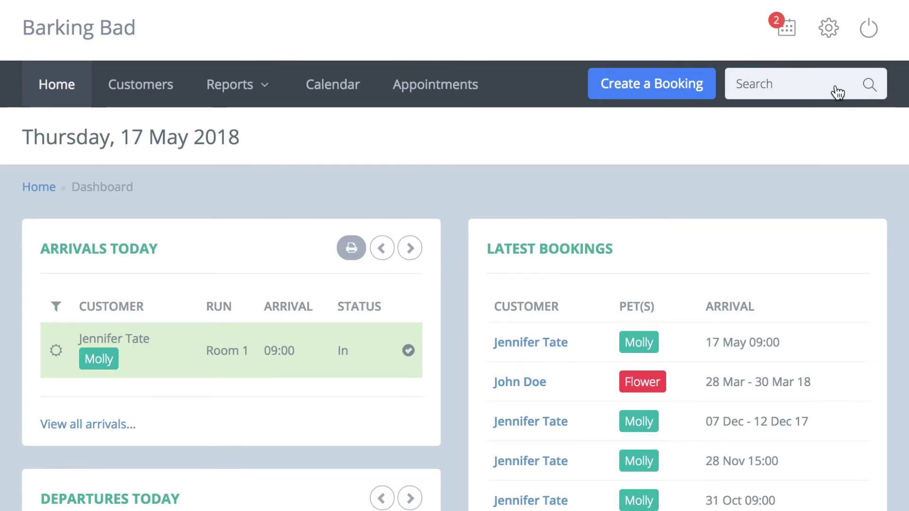
Start a quick daycare booking for Rosco, include DeSoto, and add both selected pets
left_click(837, 85)
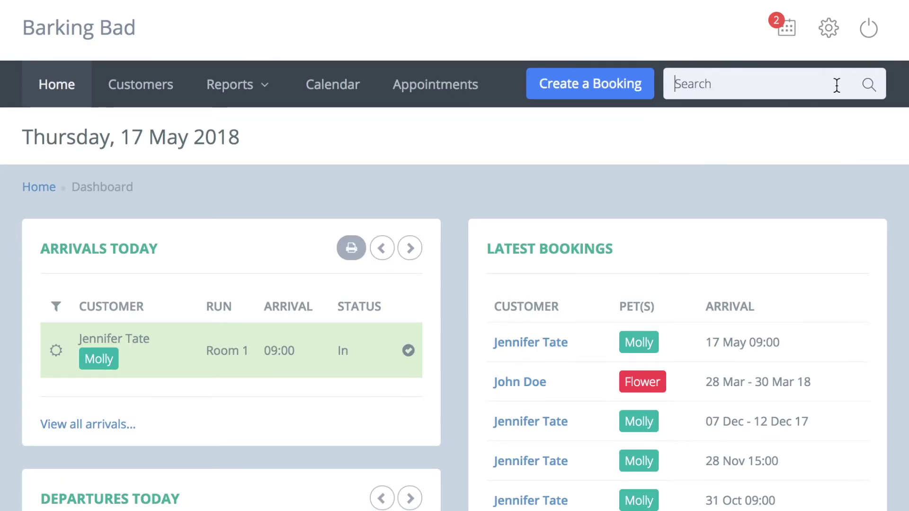
type("kemp")
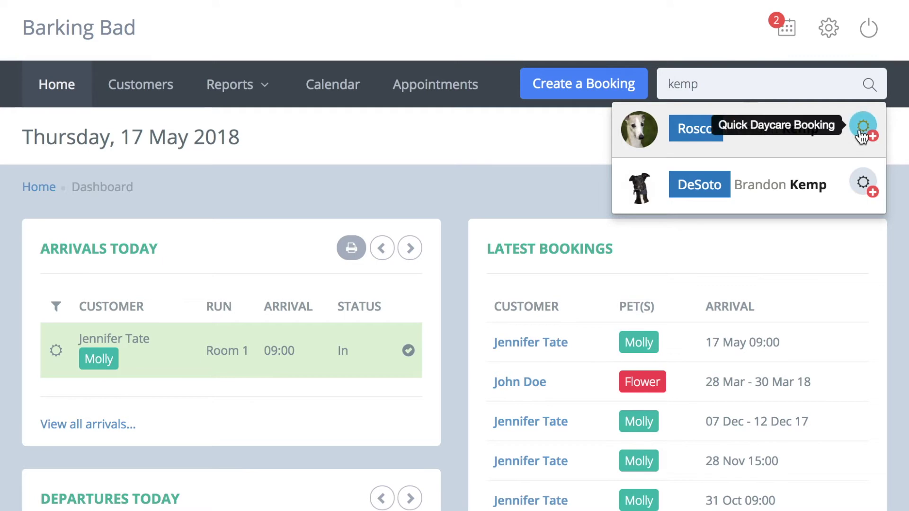
left_click(863, 130)
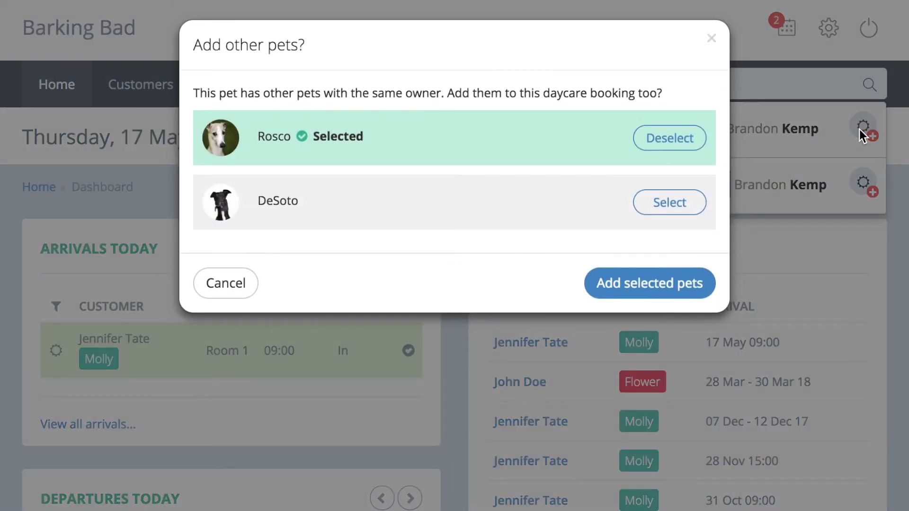
left_click(670, 203)
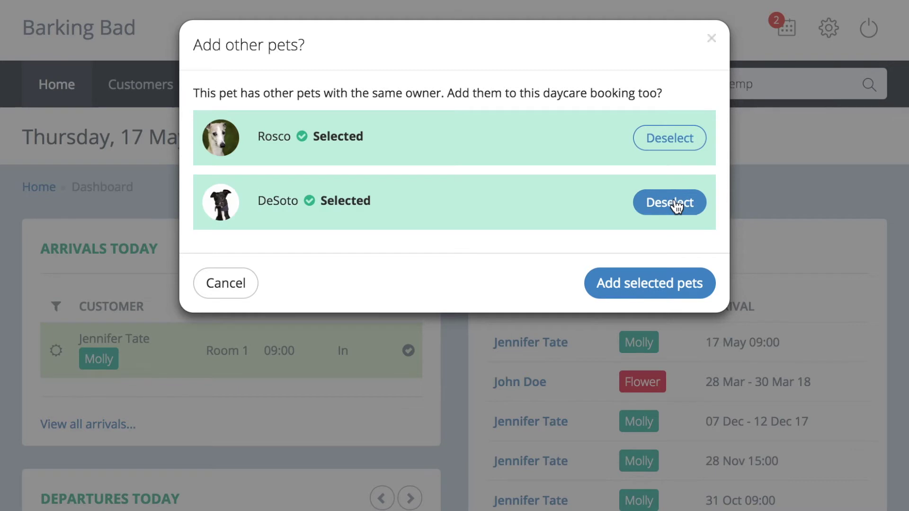
left_click(660, 283)
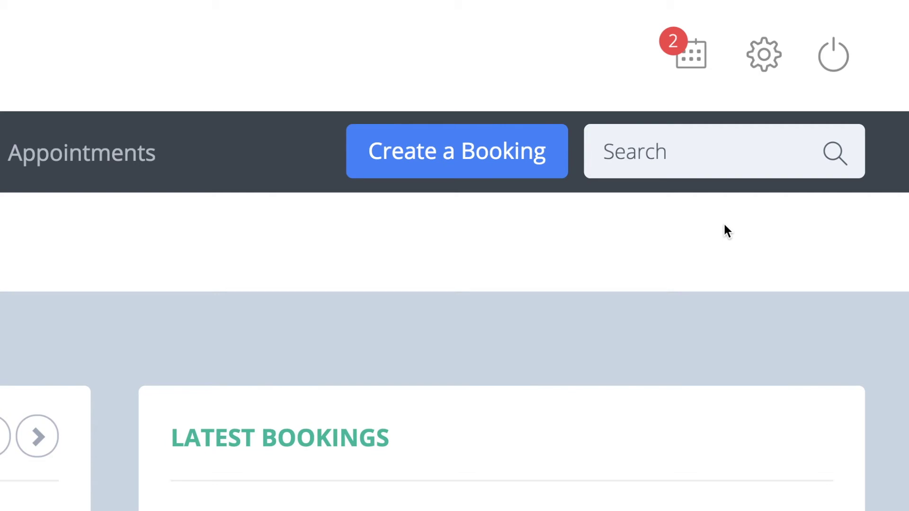
Find Molly's owner via search for 'tate' and check Molly out of Room 1
left_click(711, 151)
type("tat")
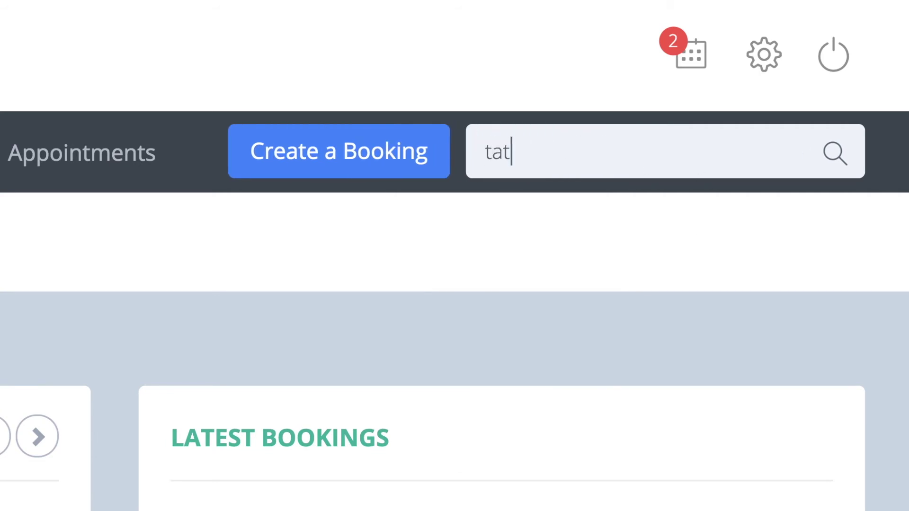
type("e")
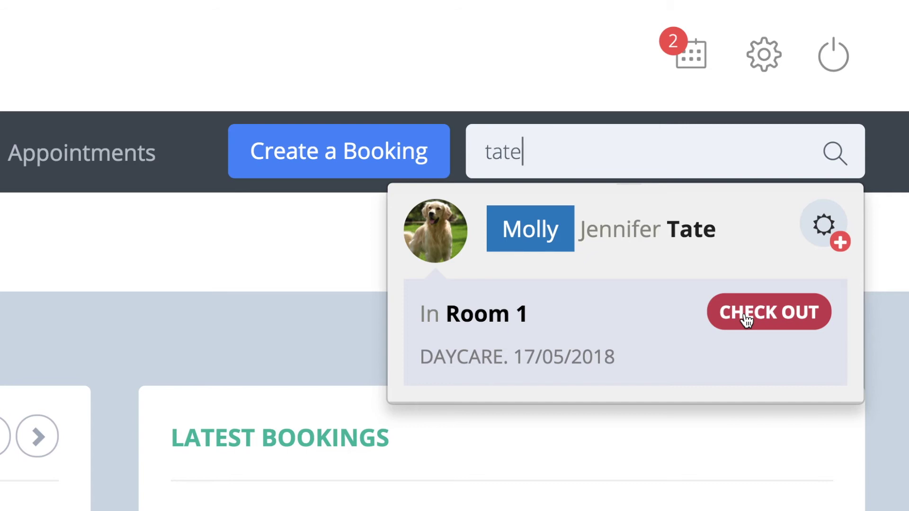
left_click(746, 319)
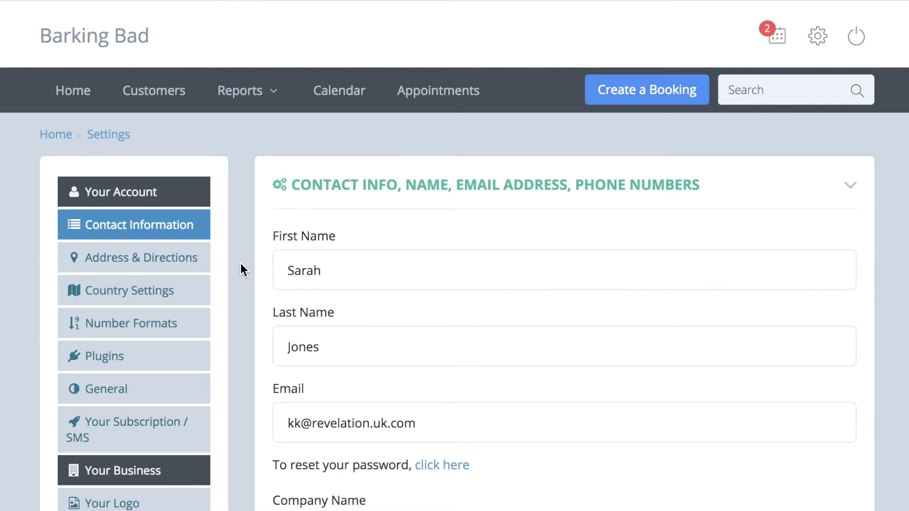
scroll(241, 269, "down", 5)
scroll(241, 268, "down", 2)
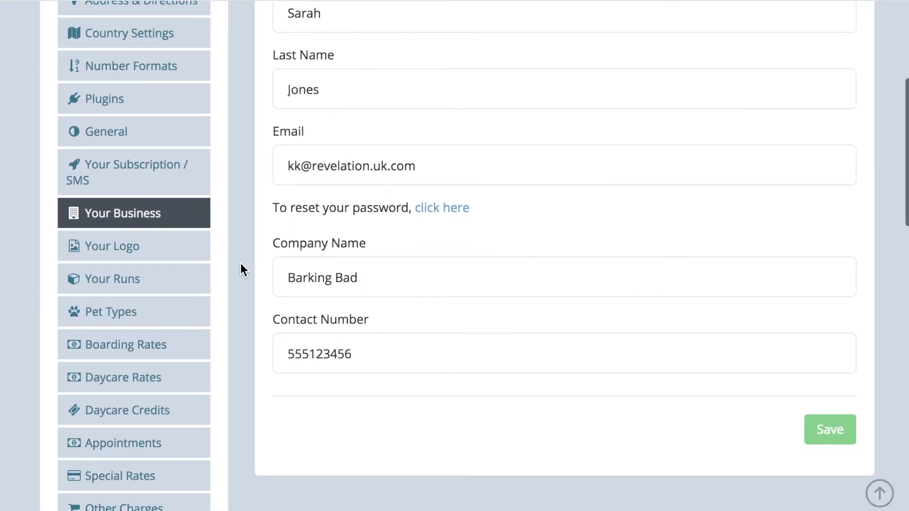
Enable daycare credits in Settings and apply them per day instead of per booking
left_click(127, 410)
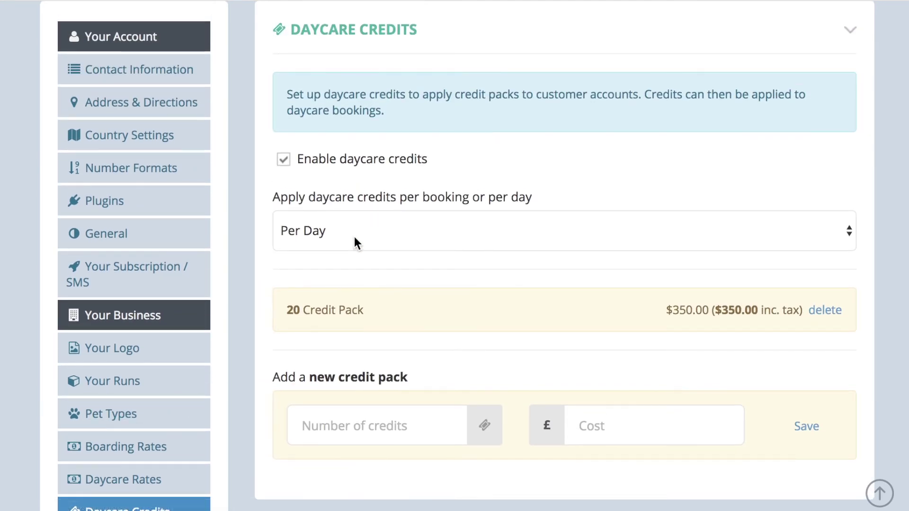
left_click(354, 236)
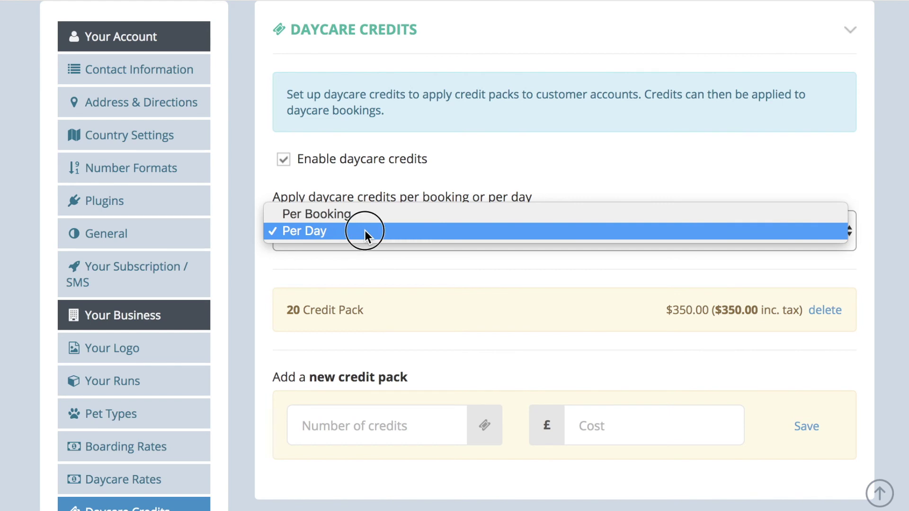
left_click(365, 231)
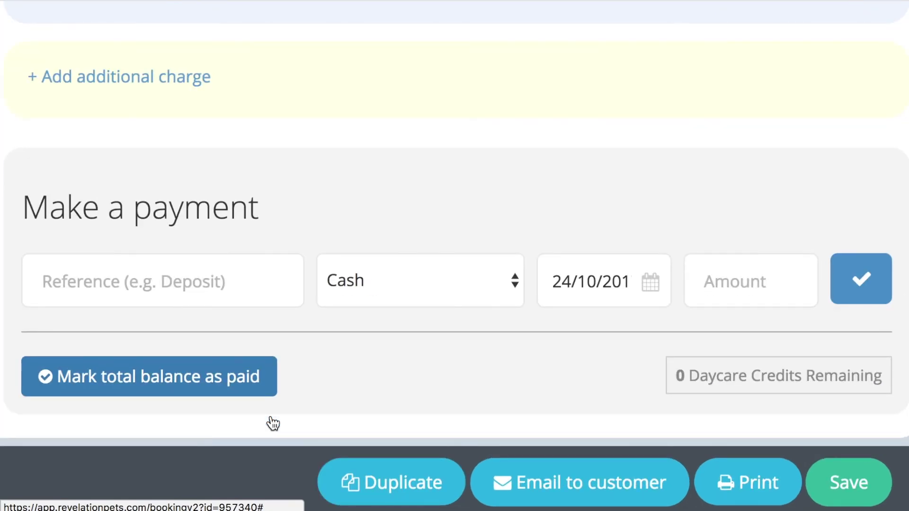
Enter payment reference 'Part Payment' with method Cash and amount 20
left_click(238, 285)
type("Part Payment")
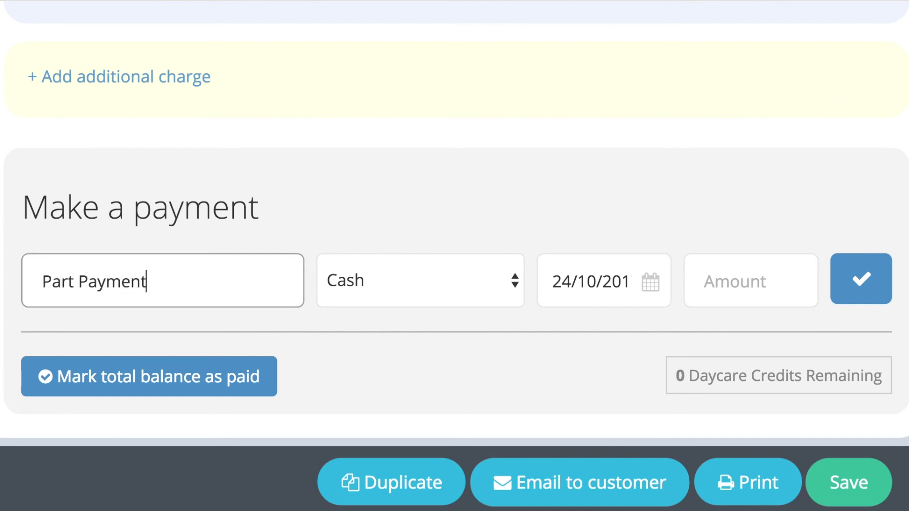
left_click(711, 282)
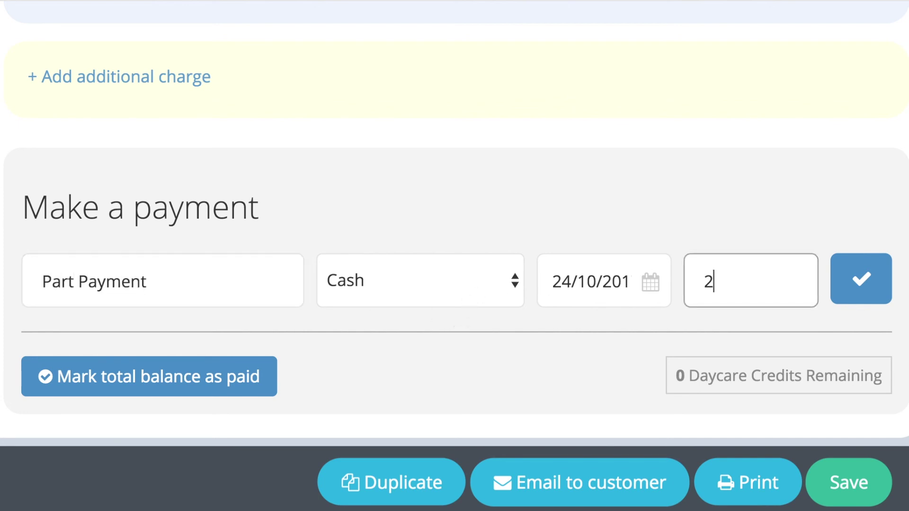